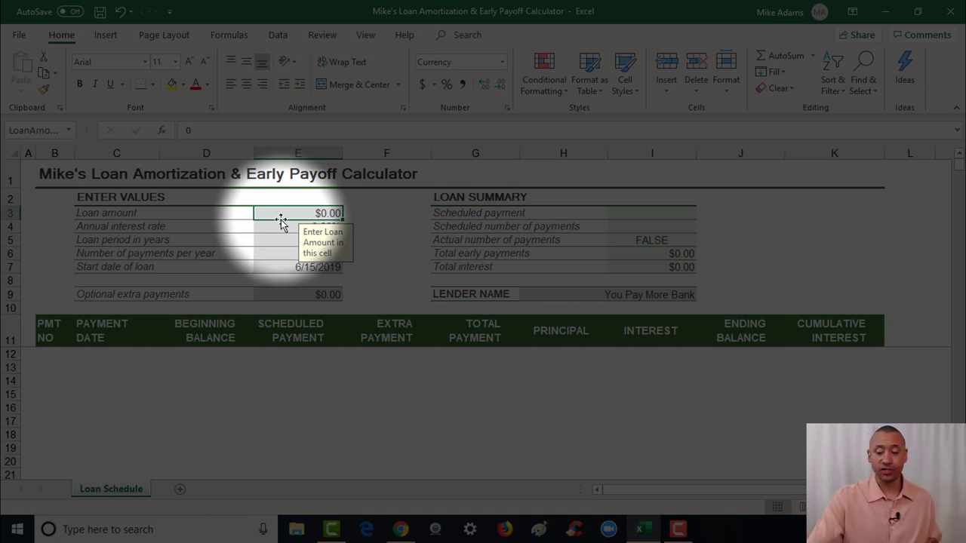
# Step: Set the loan amount to $200,000 and the annual interest rate to 6%
pyautogui.write('2000')
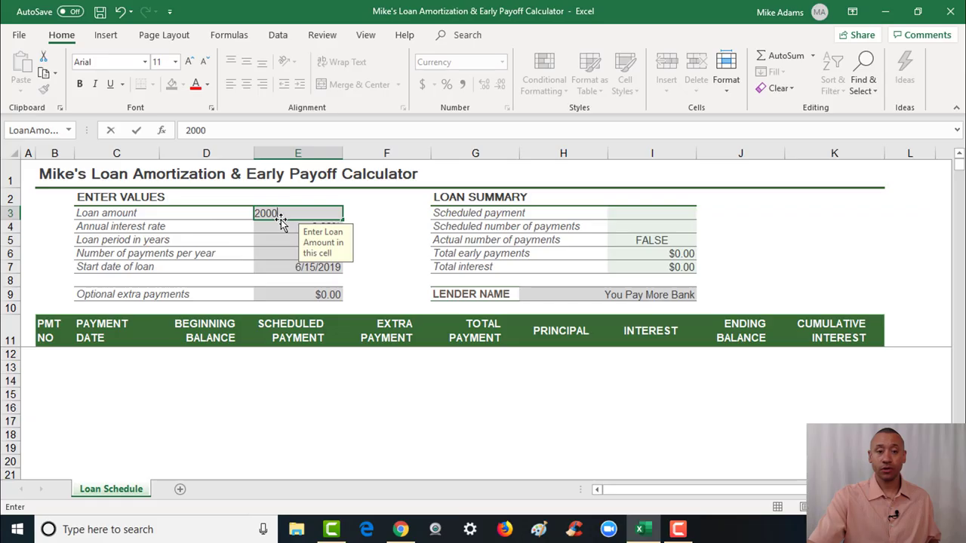
pyautogui.write('00')
pyautogui.click(385, 227)
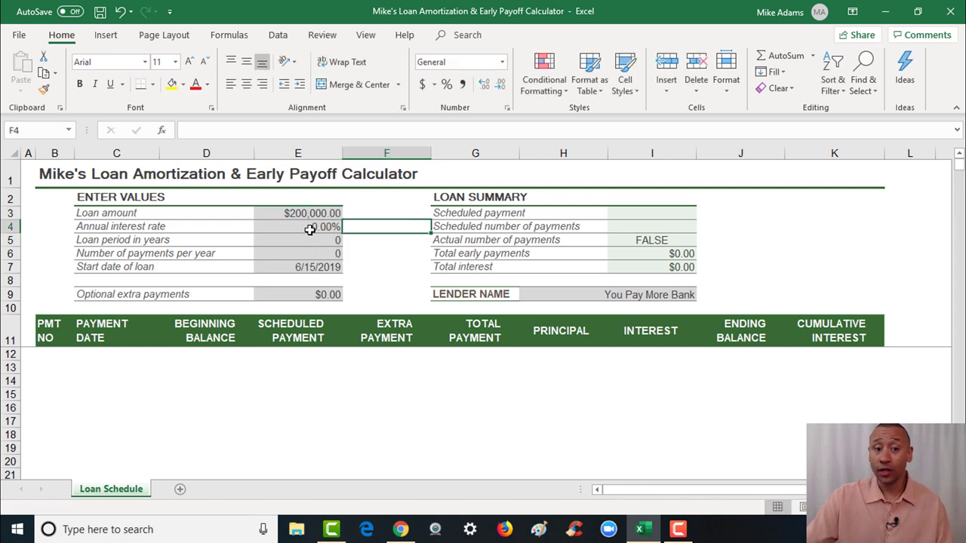
pyautogui.click(309, 227)
pyautogui.doubleClick(310, 228)
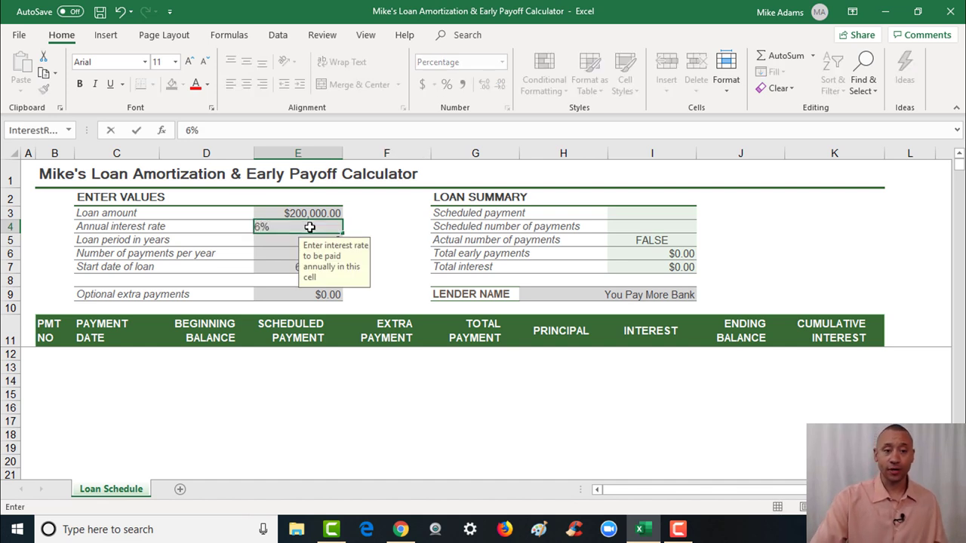
pyautogui.press('Return')
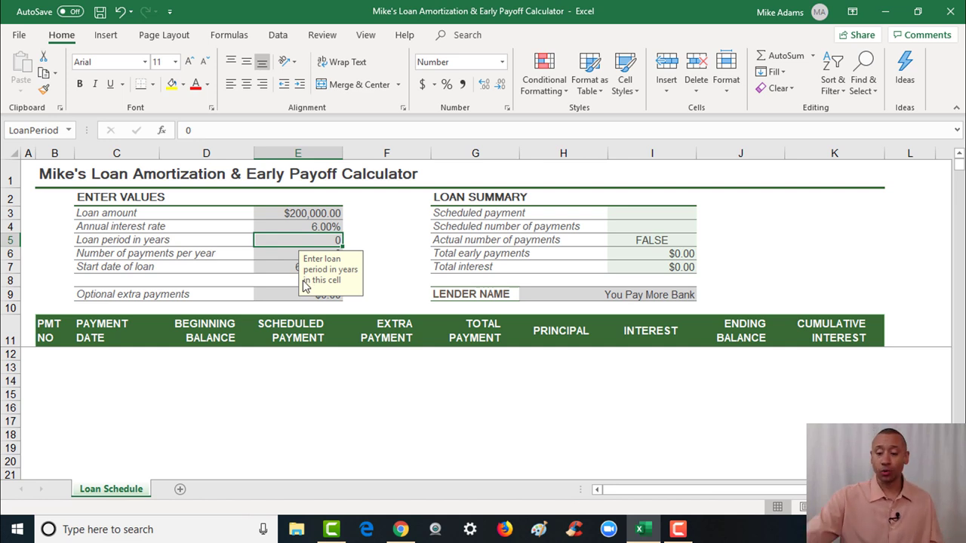
# Step: Set the loan period to 30 years and the number of payments per year to 12
pyautogui.write('30')
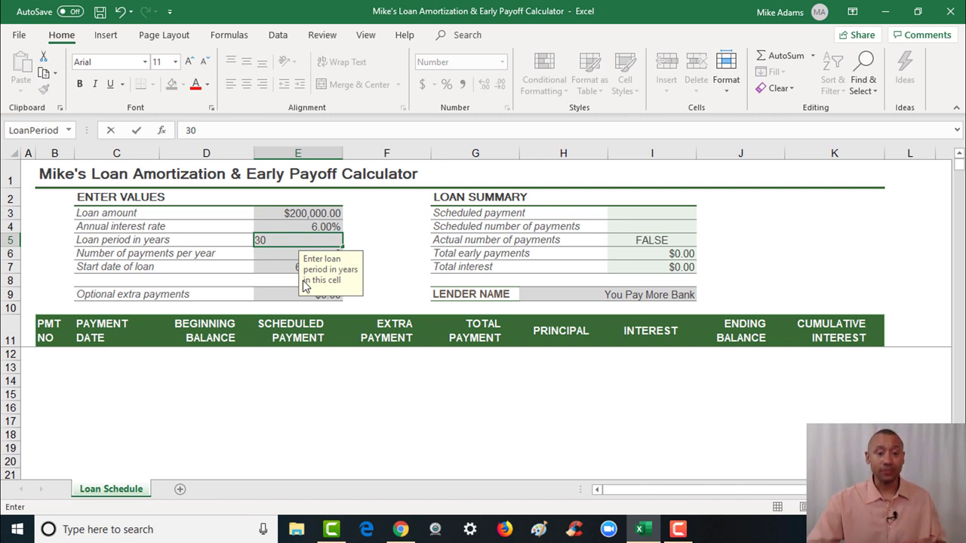
pyautogui.press('Return')
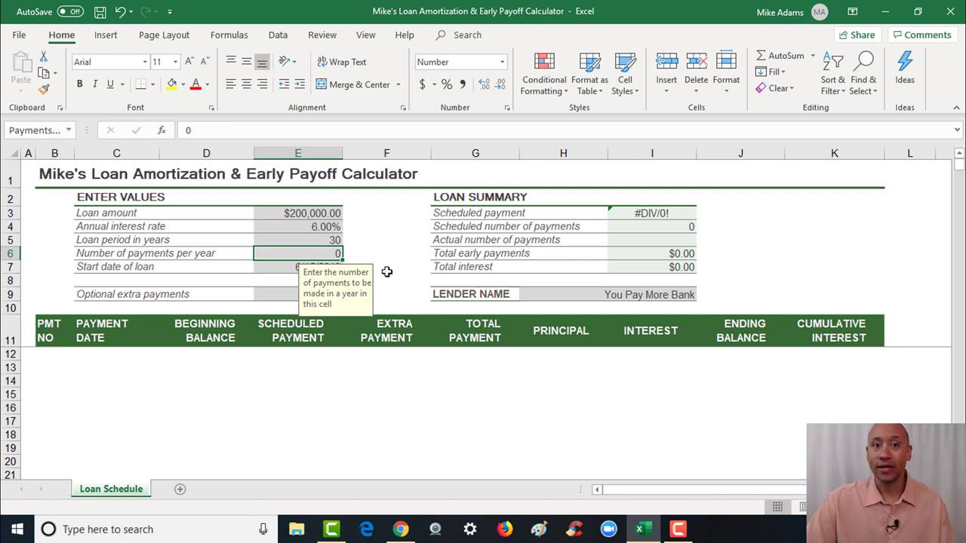
pyautogui.write('012')
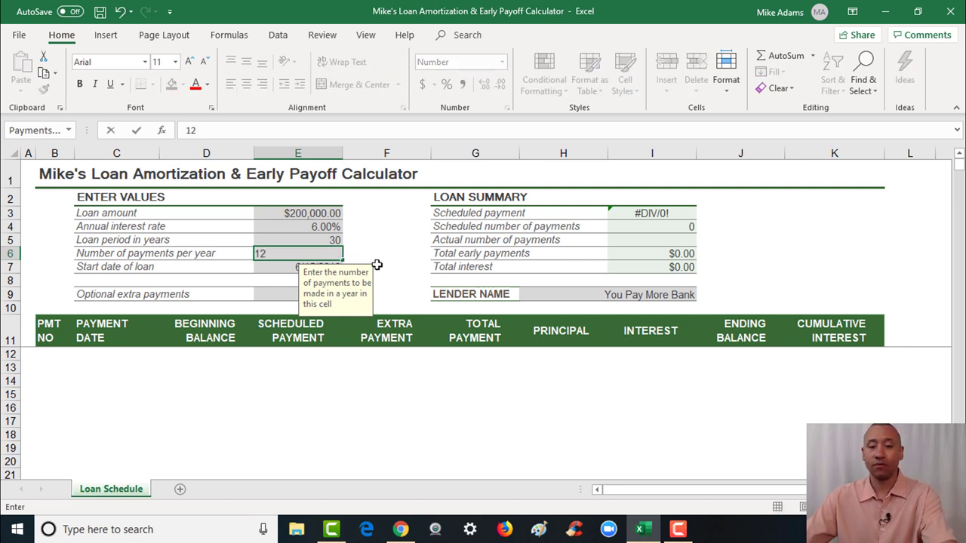
pyautogui.press('Return')
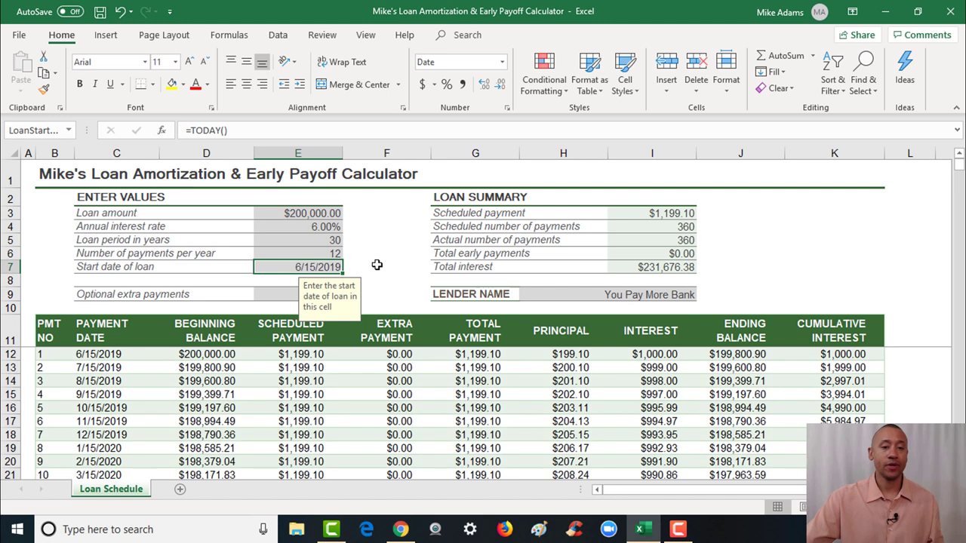
# Step: Examine the scheduled payment, number of payments and total interest in the loan summary, and the payment schedule through its final row
pyautogui.click(288, 295)
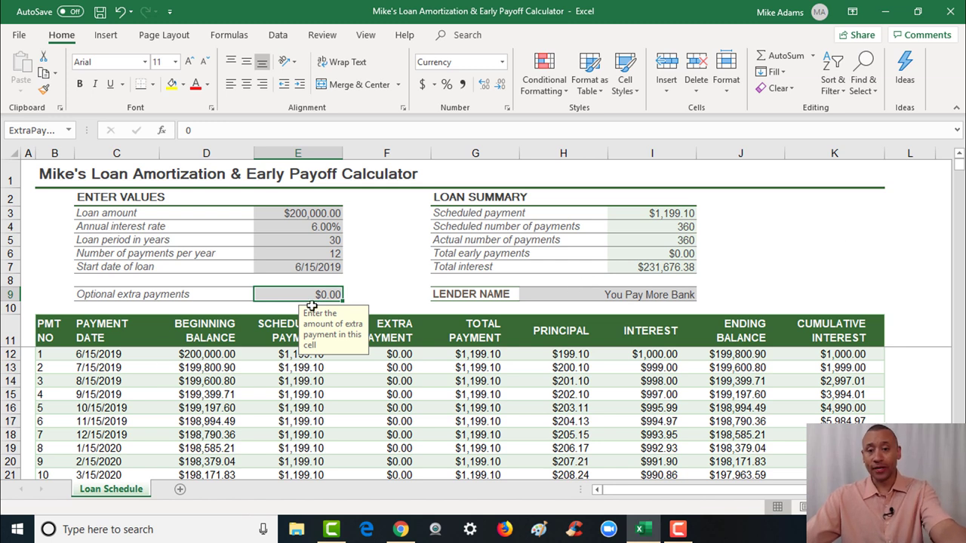
pyautogui.click(680, 215)
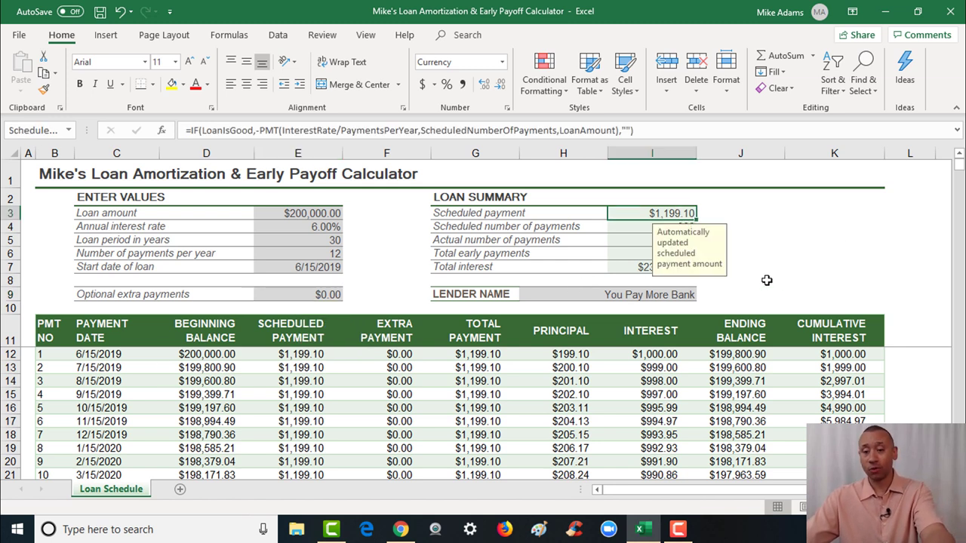
pyautogui.click(767, 280)
pyautogui.click(683, 228)
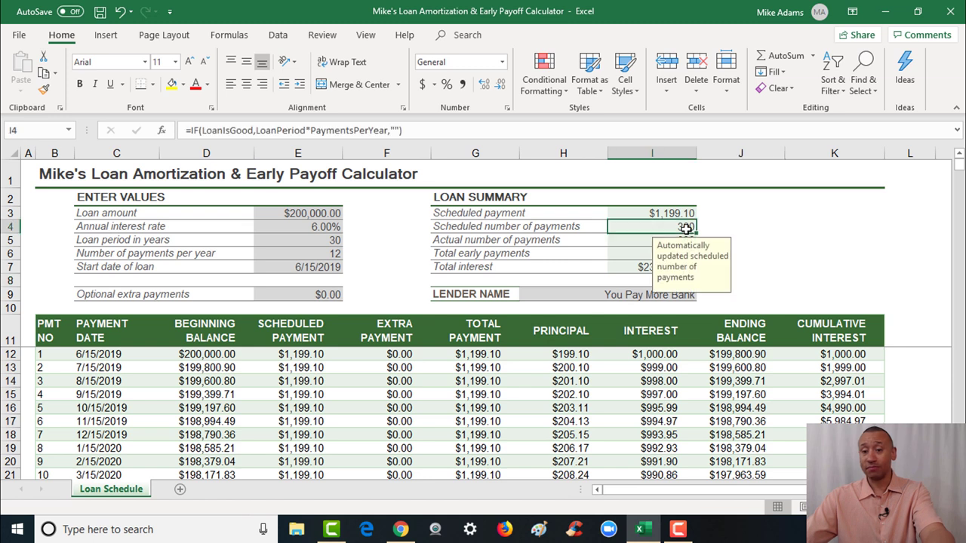
pyautogui.click(634, 266)
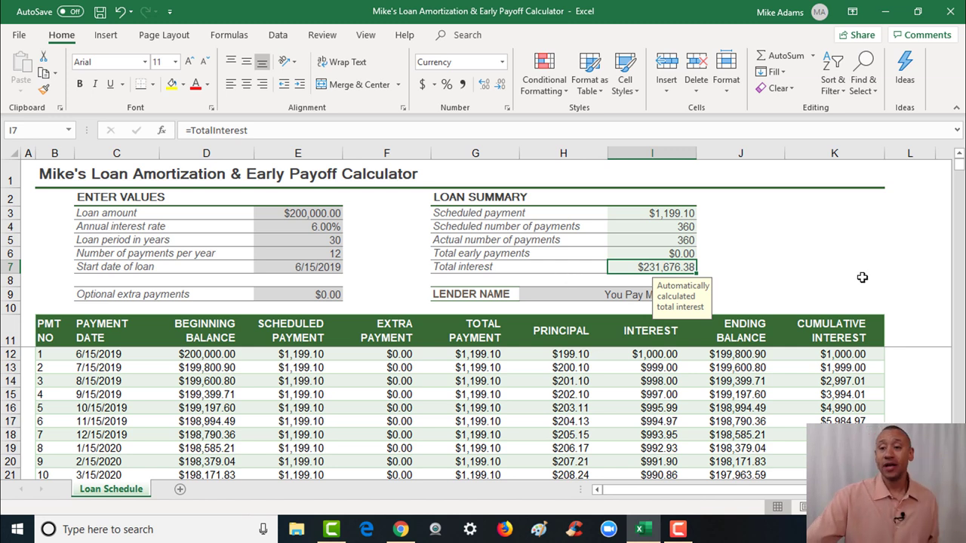
pyautogui.click(693, 394)
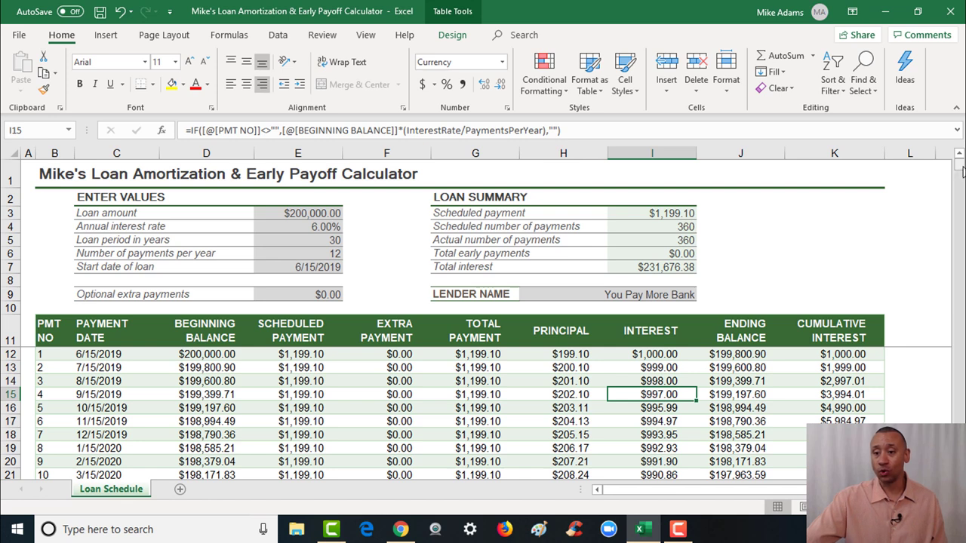
pyautogui.moveTo(960, 166); pyautogui.dragTo(961, 465)
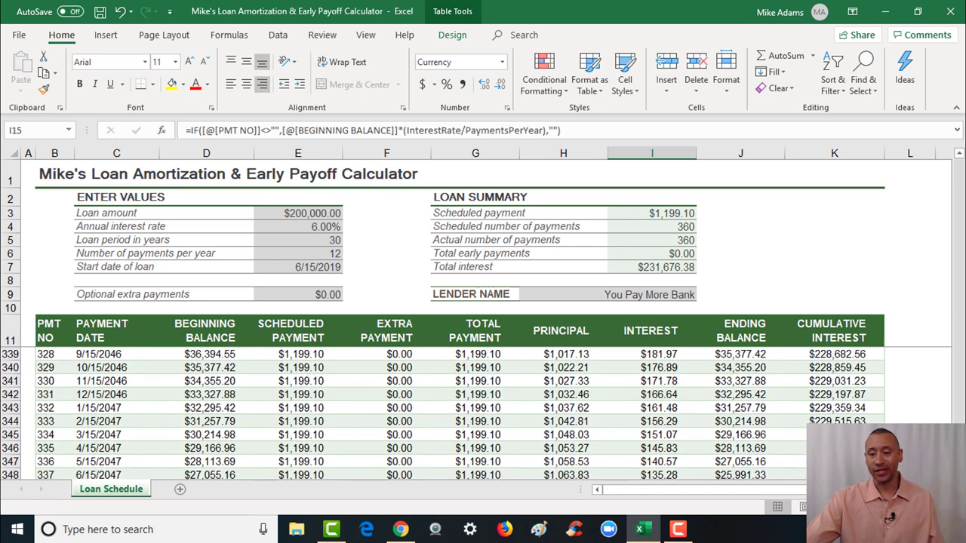
pyautogui.scroll(-8, 460, 414)
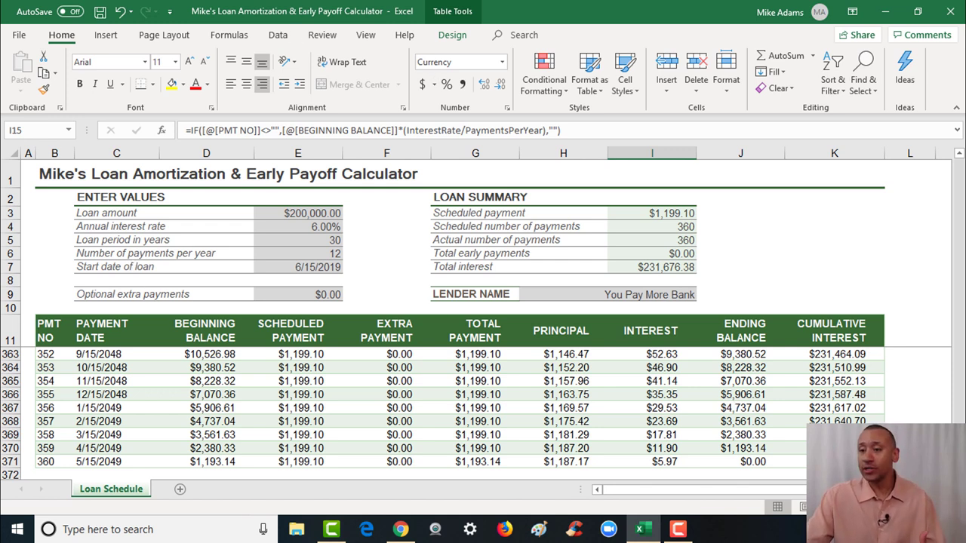
pyautogui.scroll(20, 461, 414)
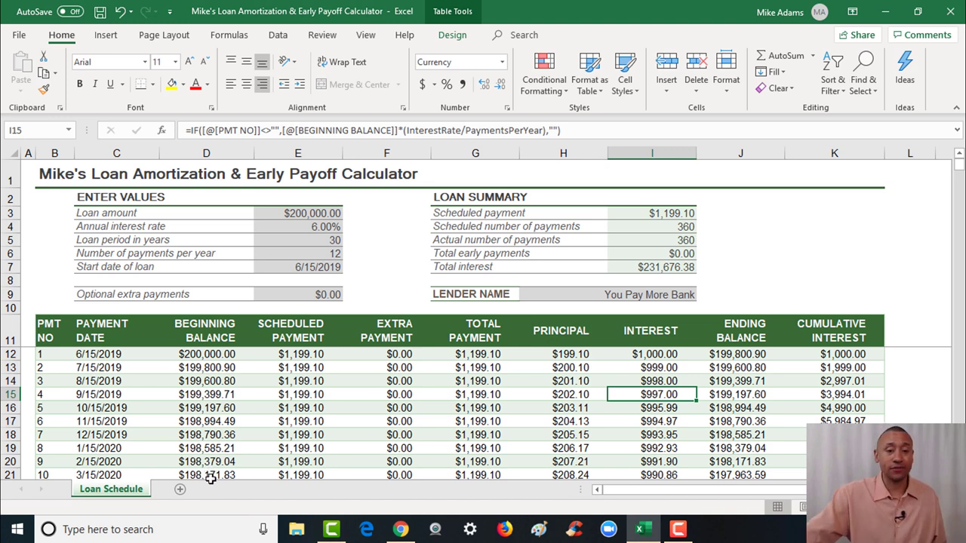
# Step: Try an optional extra payment of $100 for every period, and undo that entry
pyautogui.click(299, 300)
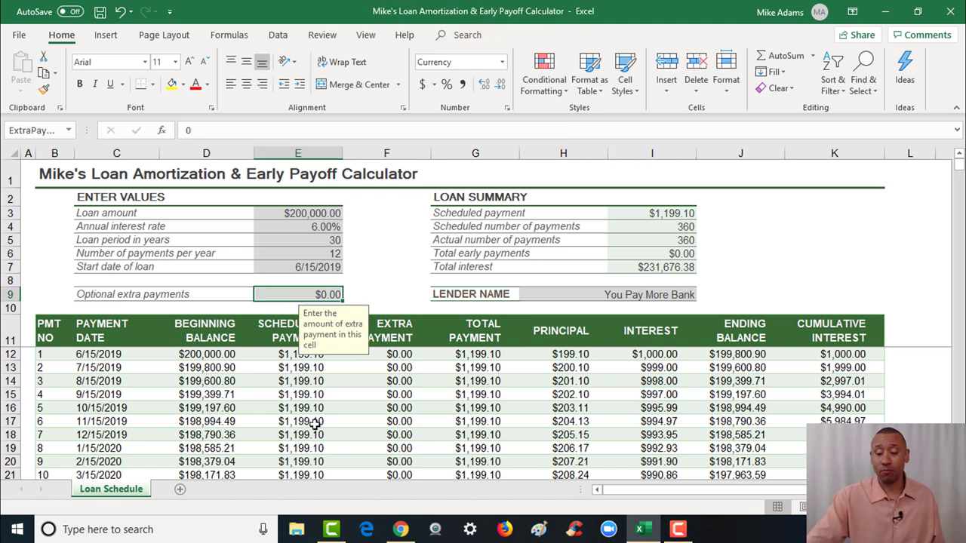
pyautogui.write('100')
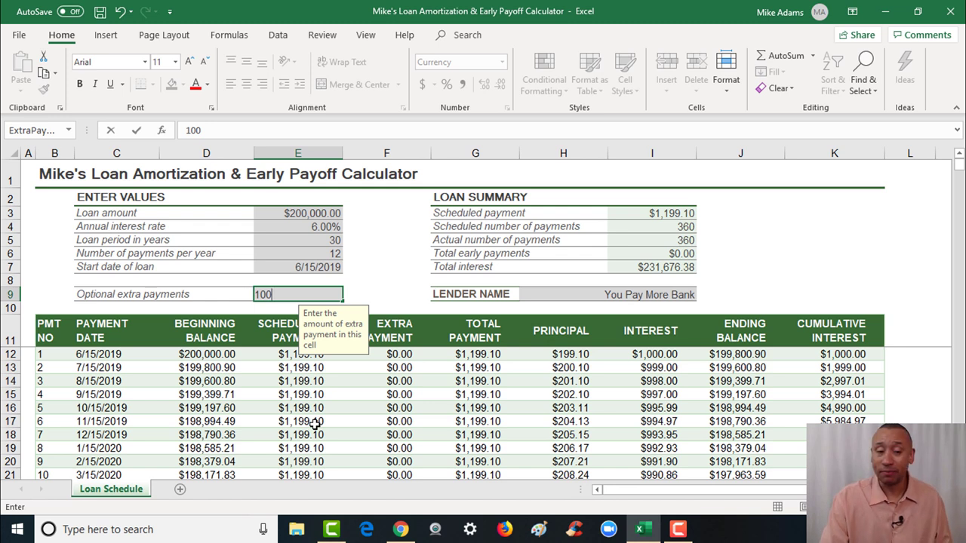
pyautogui.press('Return')
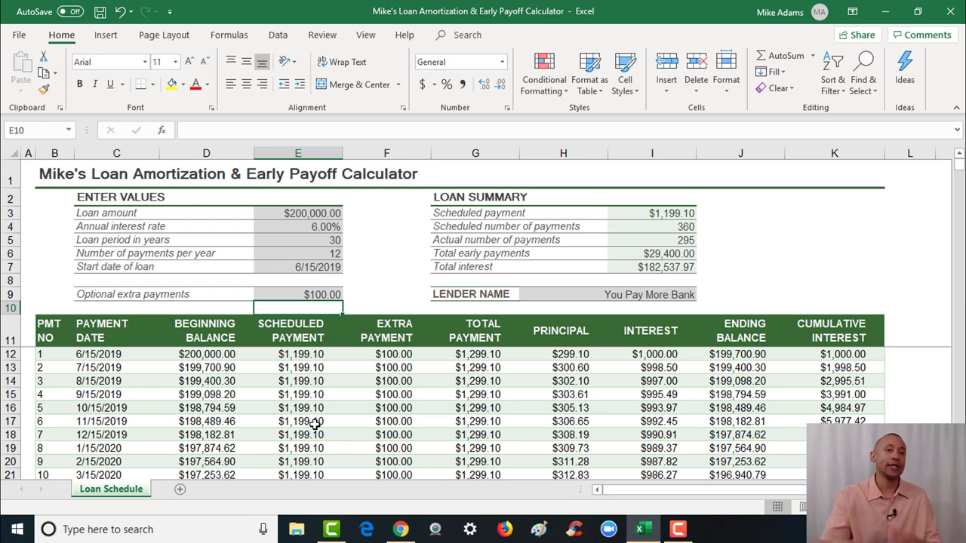
pyautogui.click(119, 13)
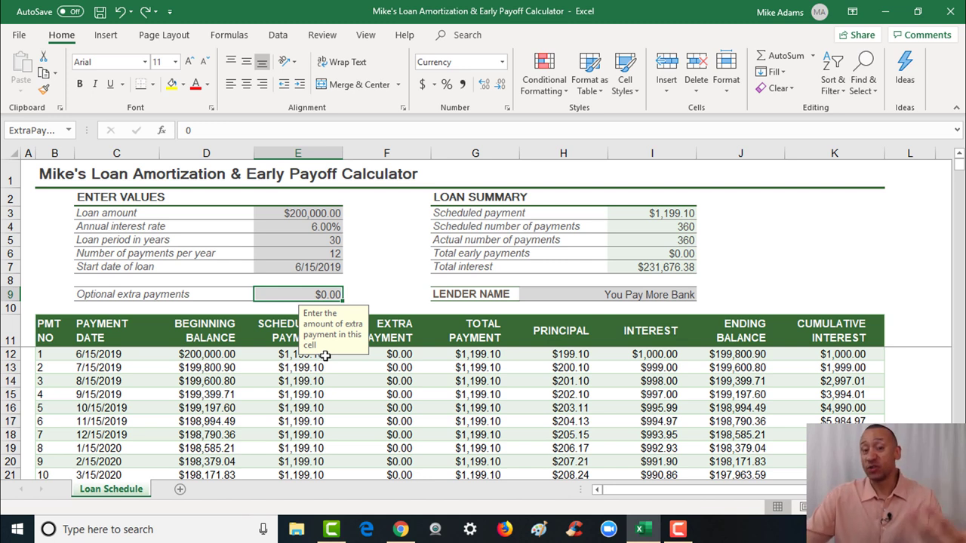
# Step: Enter a one-time extra payment of $25,000 for payment 1, dated 6/15/2019, in the schedule
pyautogui.click(397, 353)
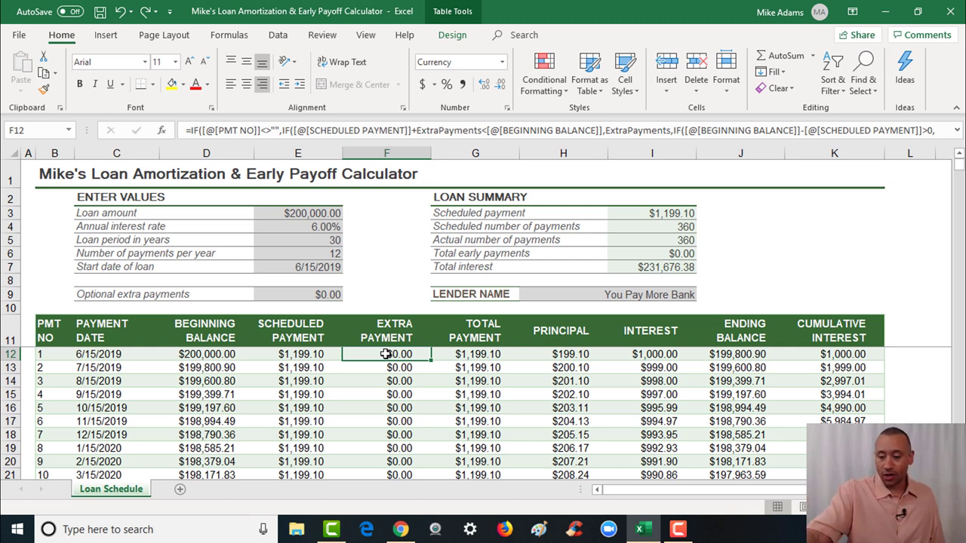
pyautogui.write('25000')
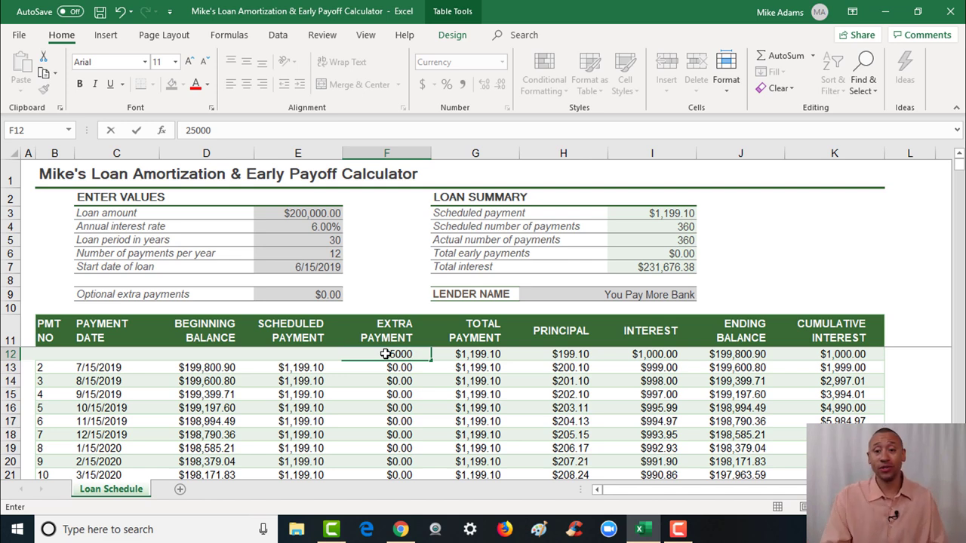
pyautogui.press('Return')
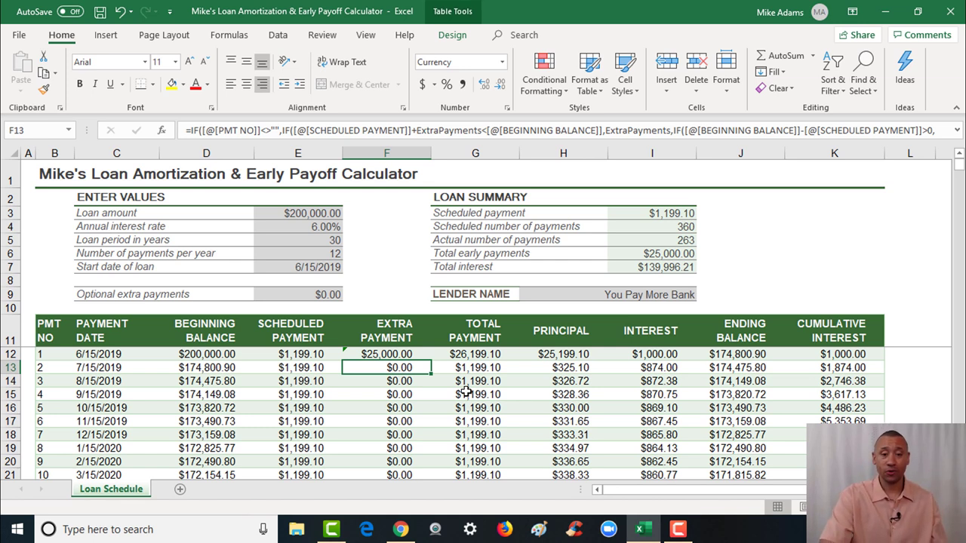
# Step: Enter an extra payment of $25,000 for payment 25, dated 6/15/2021, in the schedule
pyautogui.press('Down')
pyautogui.press('Down')
pyautogui.press('Down')
pyautogui.press('Down')
pyautogui.press('Down')
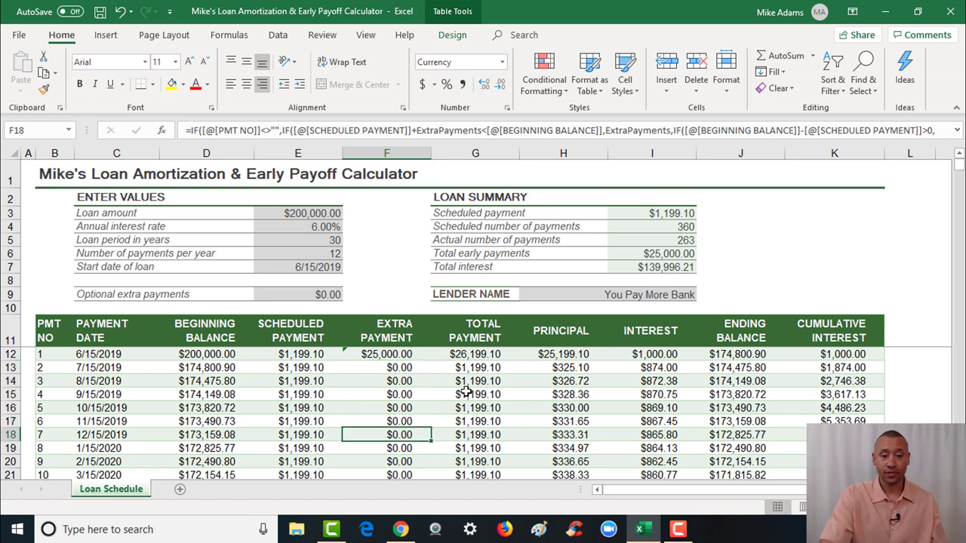
pyautogui.press('Down')
pyautogui.press('Down')
pyautogui.press('Down')
pyautogui.press('Down')
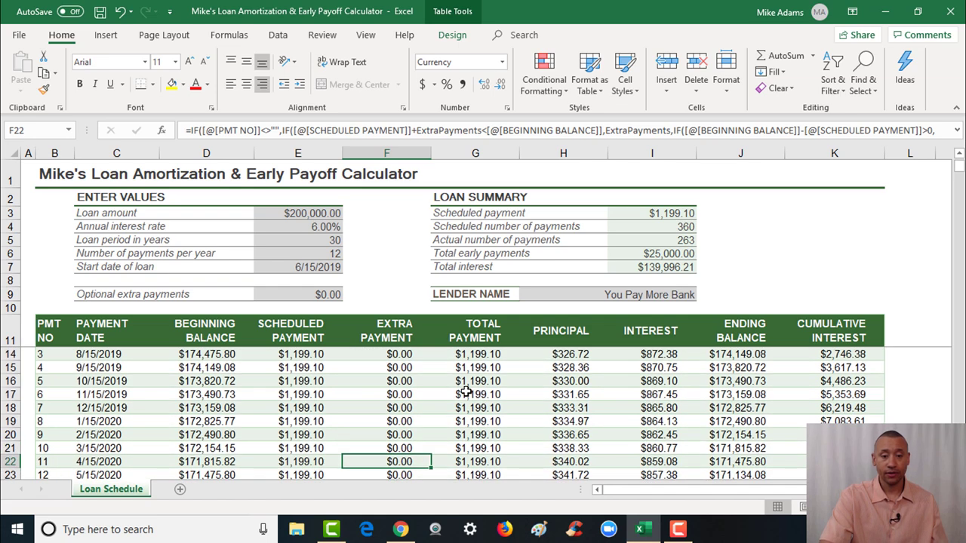
pyautogui.press('Down')
pyautogui.press('Down')
pyautogui.press('Down')
pyautogui.press('Down')
pyautogui.press('Down')
pyautogui.press('Down')
pyautogui.press('Down')
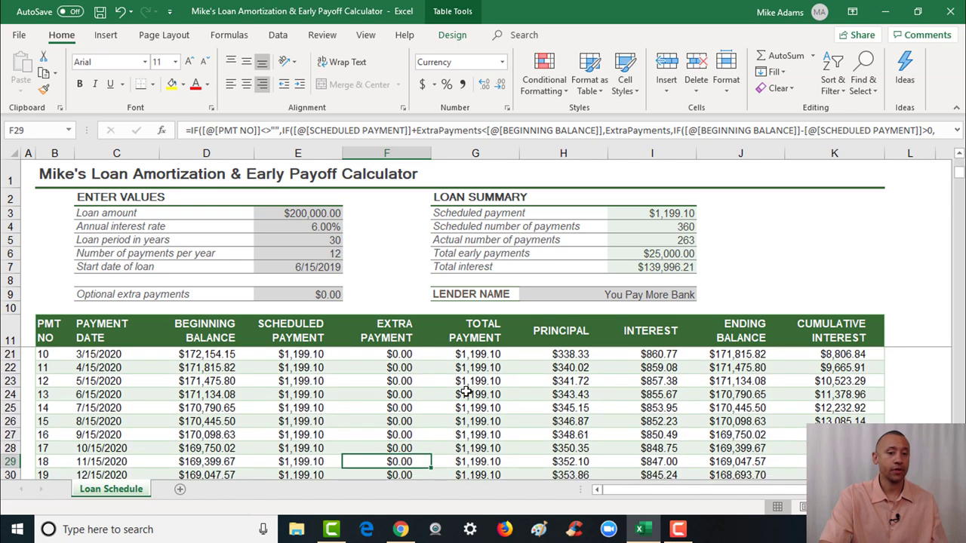
pyautogui.press('Down')
pyautogui.press('Down')
pyautogui.press('Down')
pyautogui.press('Down')
pyautogui.press('Down')
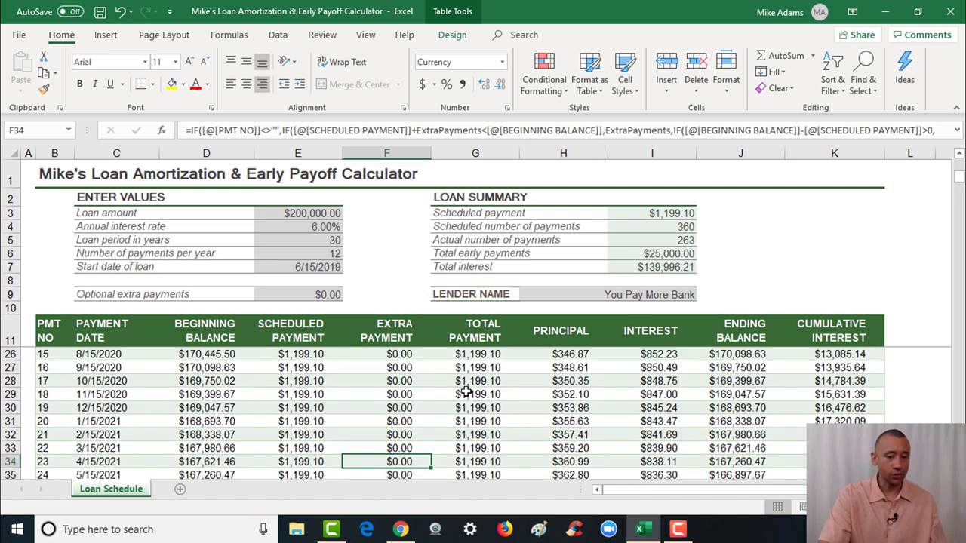
pyautogui.press('Down')
pyautogui.press('Down')
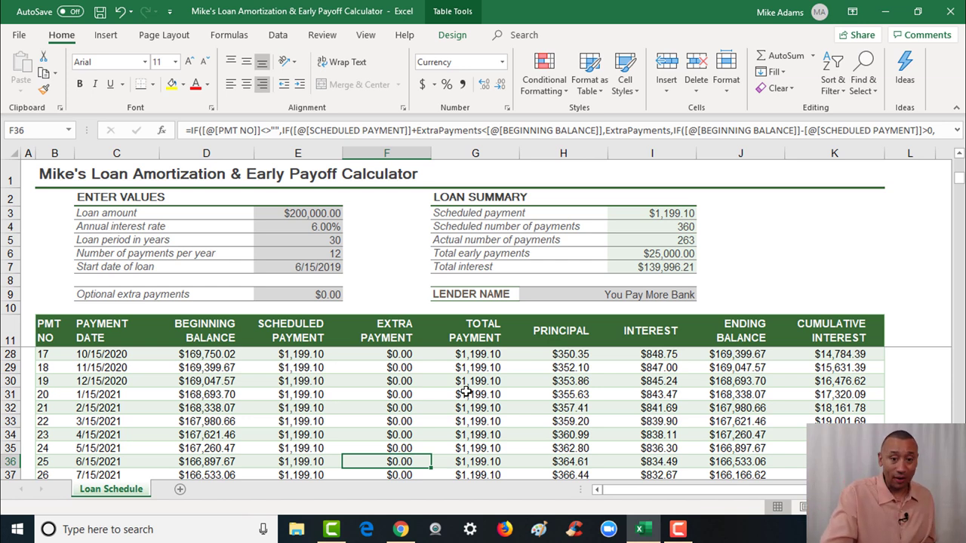
pyautogui.write('25000')
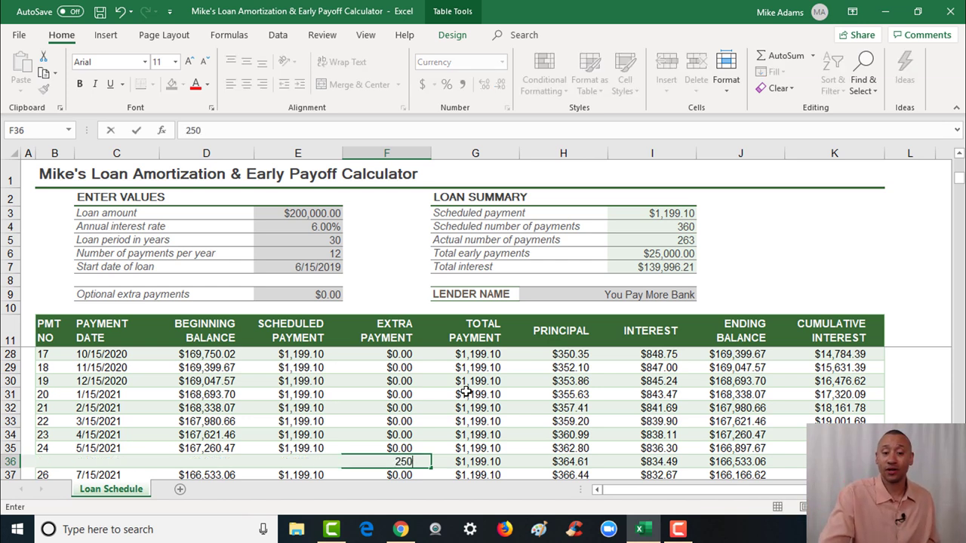
pyautogui.press('Return')
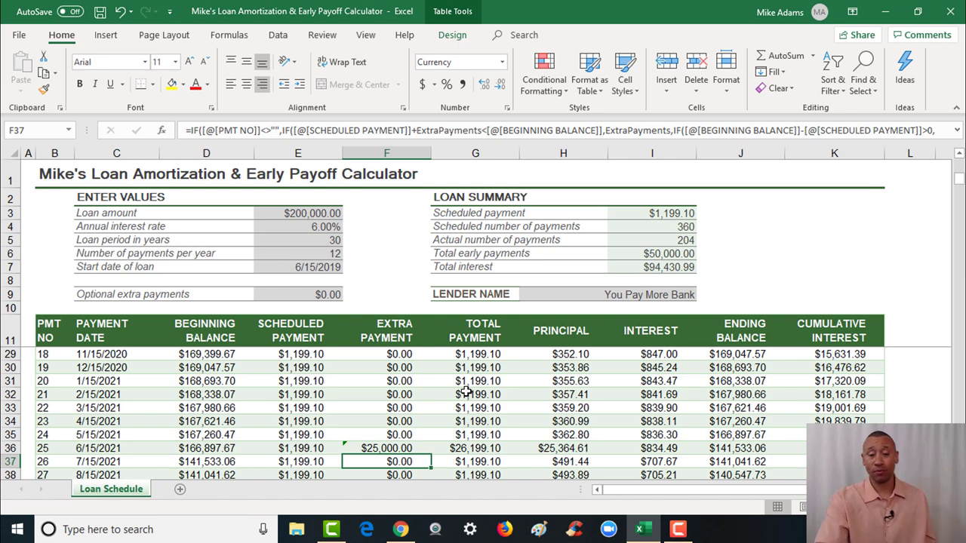
# Step: Enter an extra payment of $25,000 for payment 49, dated 6/15/2023, in the schedule
pyautogui.press('Down')
pyautogui.press('Down')
pyautogui.press('Down')
pyautogui.press('Down')
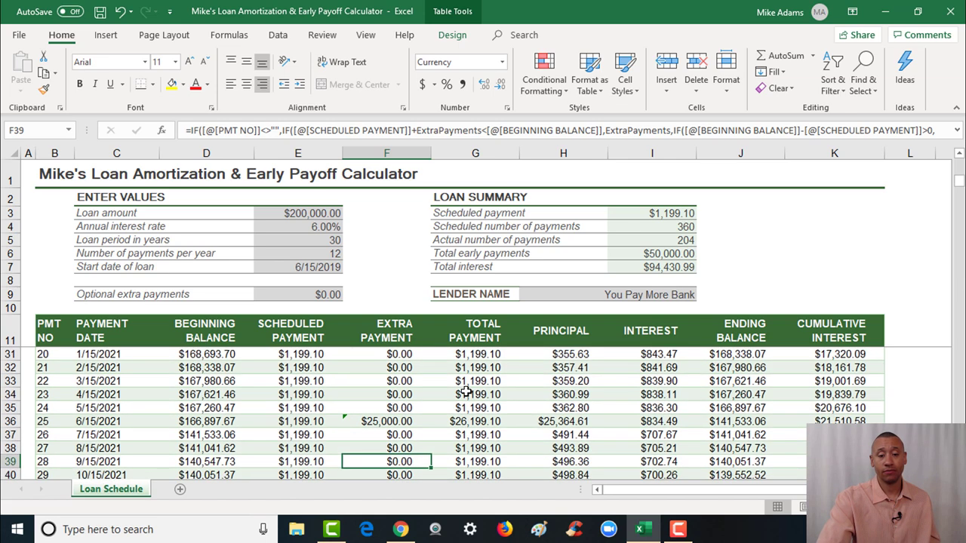
pyautogui.press('Down')
pyautogui.press('Down')
pyautogui.press('Down')
pyautogui.press('Down')
pyautogui.press('Down')
pyautogui.press('Down')
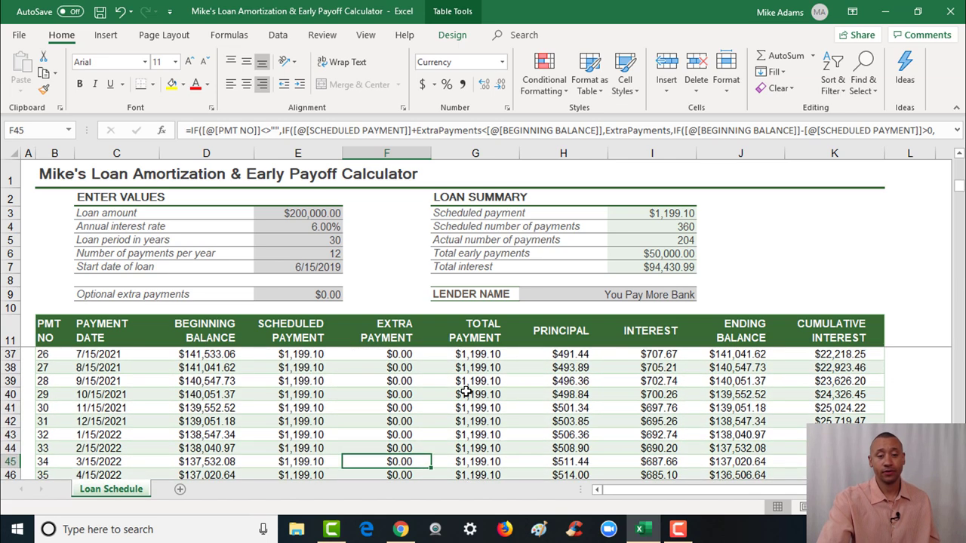
pyautogui.press('Down')
pyautogui.press('Down')
pyautogui.press('Down')
pyautogui.press('Down')
pyautogui.press('Down')
pyautogui.press('Down')
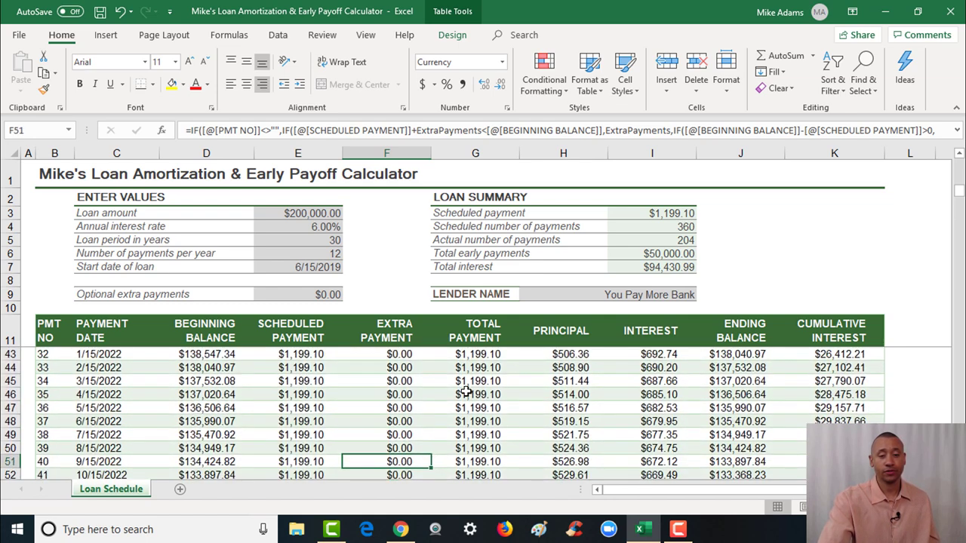
pyautogui.press('Down')
pyautogui.press('Down')
pyautogui.press('Down')
pyautogui.press('Down')
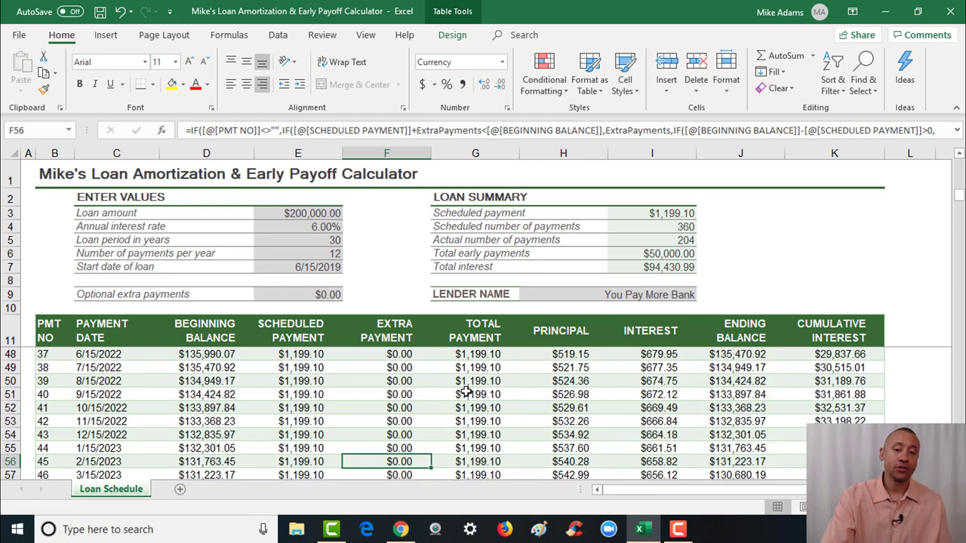
pyautogui.press('Down')
pyautogui.press('Down')
pyautogui.press('Down')
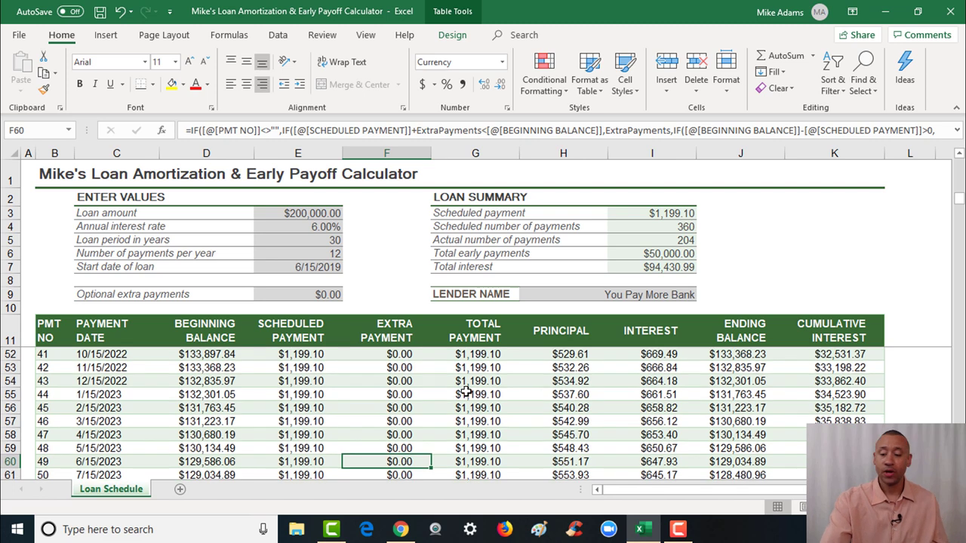
pyautogui.write('25000')
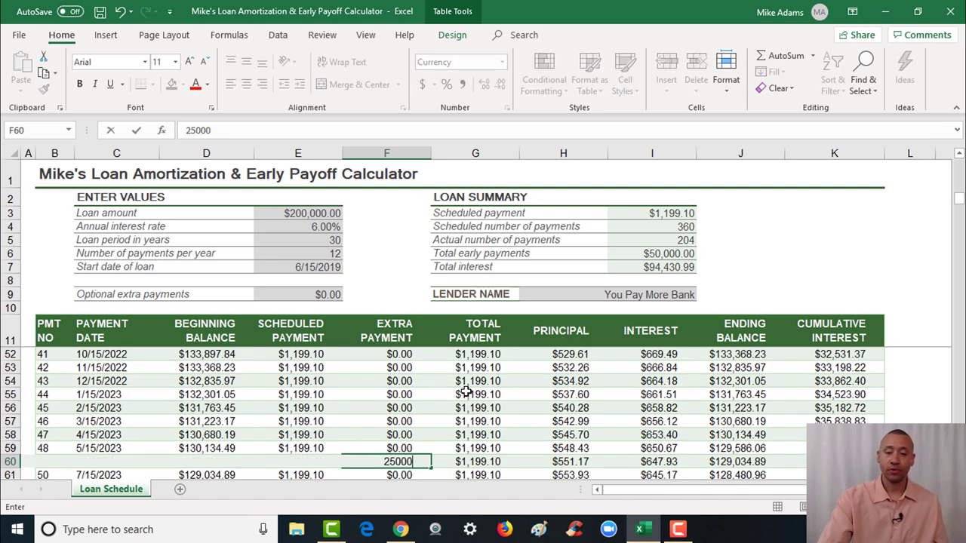
pyautogui.press('Return')
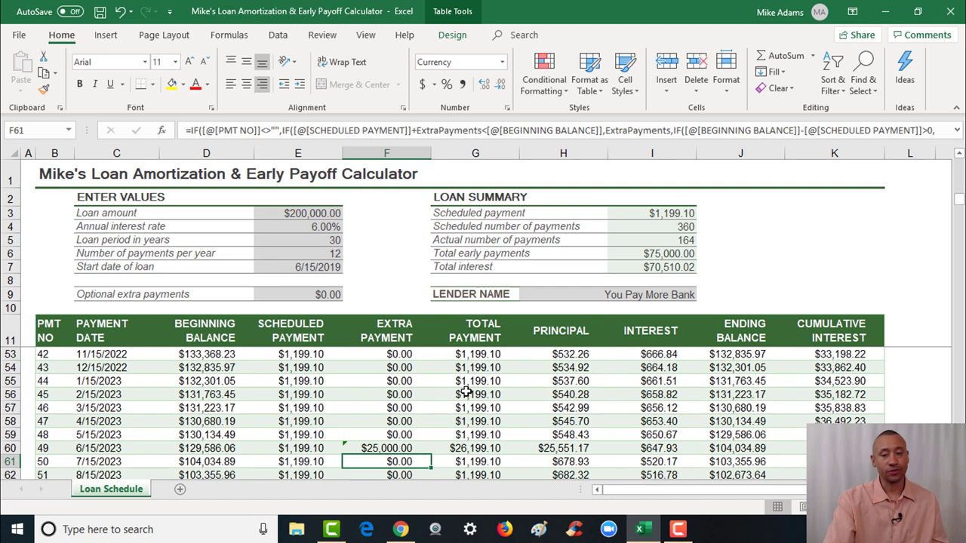